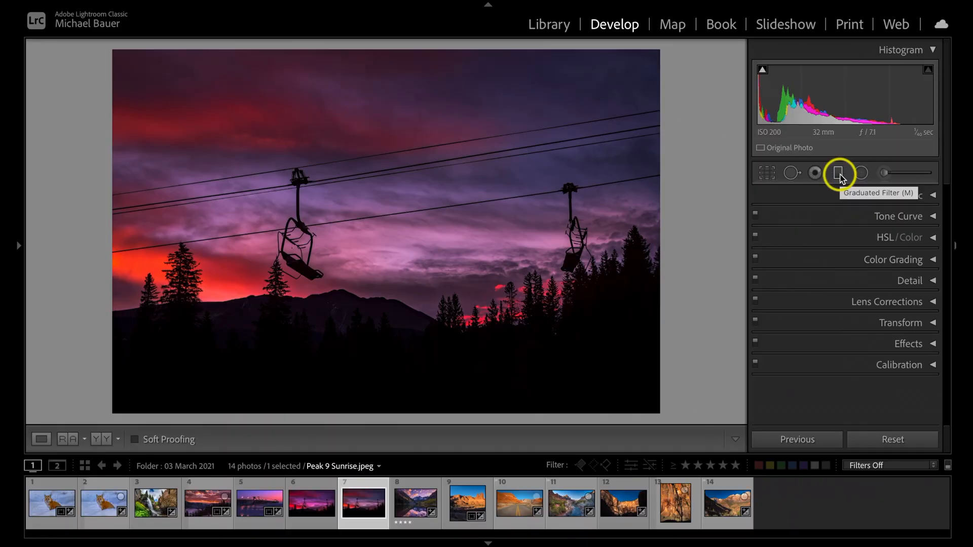
# Add a graduated filter over the sky, tilted slightly upward to the right, with its centre line along the mountain and tree line
pyautogui.click(840, 176)
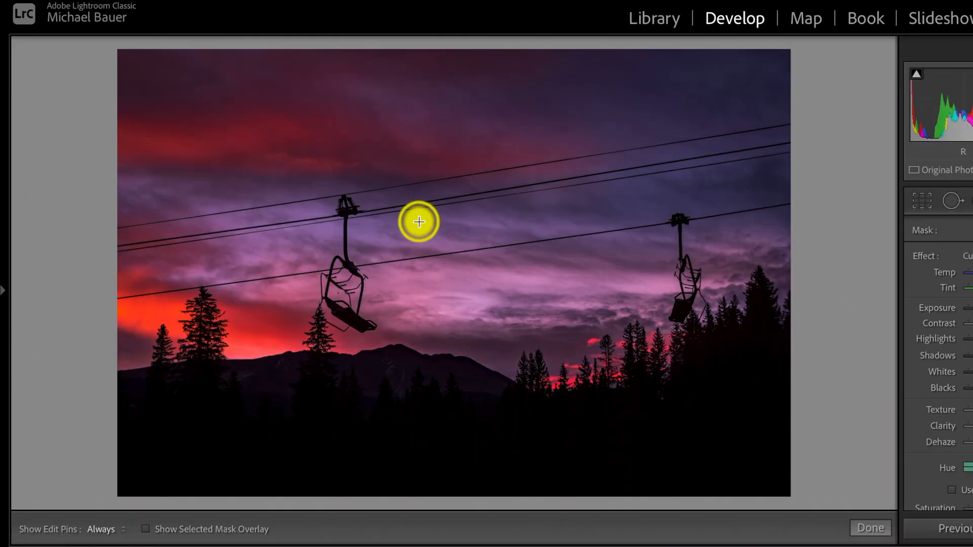
pyautogui.moveTo(419, 221); pyautogui.dragTo(432, 327)
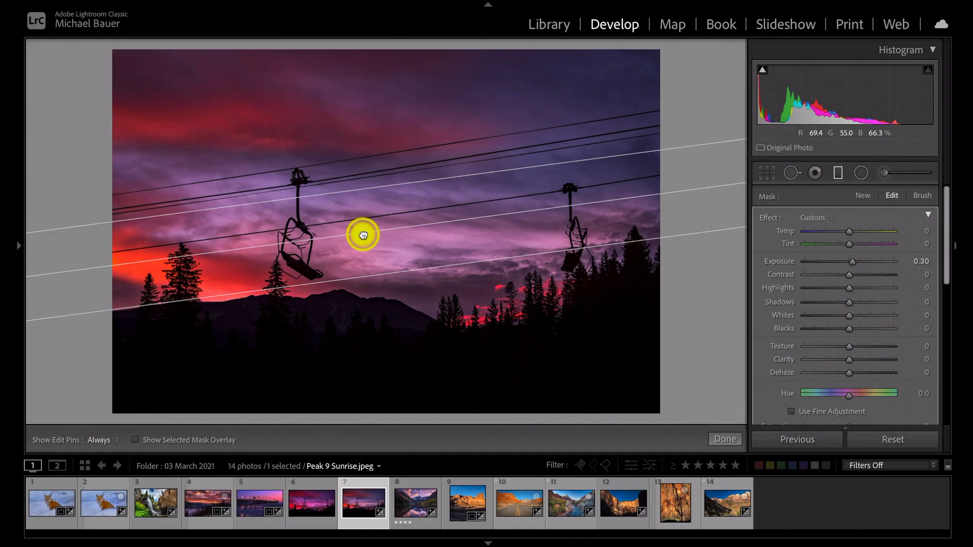
pyautogui.moveTo(461, 266); pyautogui.dragTo(428, 118)
pyautogui.moveTo(351, 185); pyautogui.dragTo(381, 304)
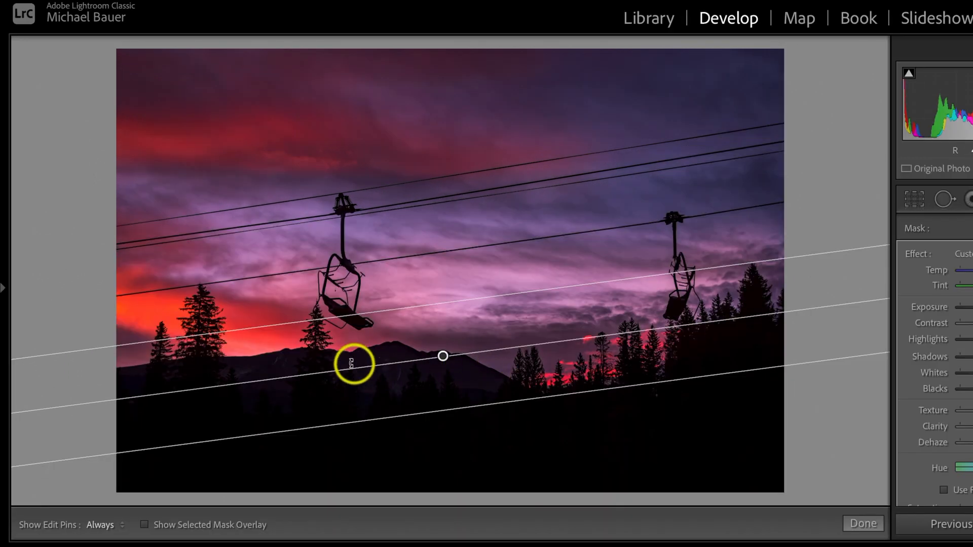
pyautogui.moveTo(323, 373); pyautogui.dragTo(324, 369)
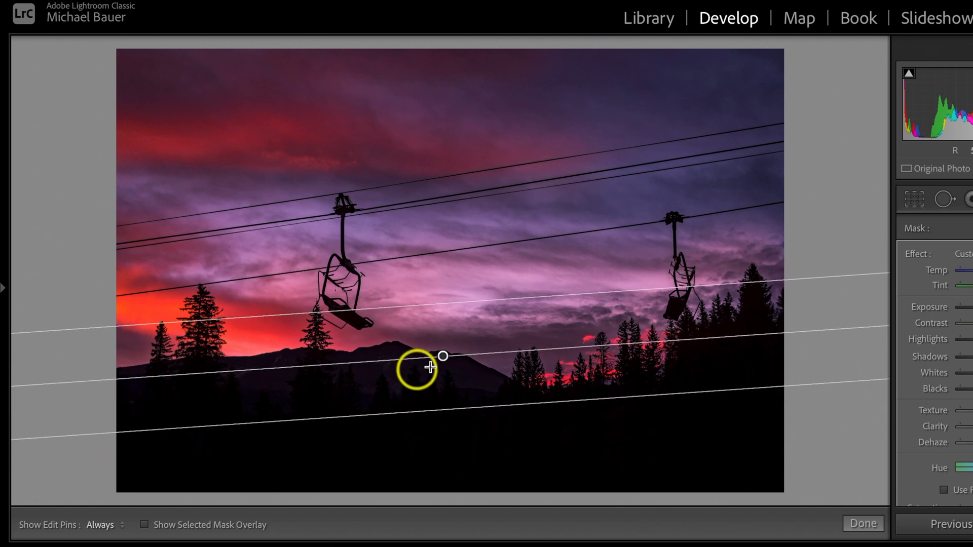
pyautogui.moveTo(443, 356); pyautogui.dragTo(445, 372)
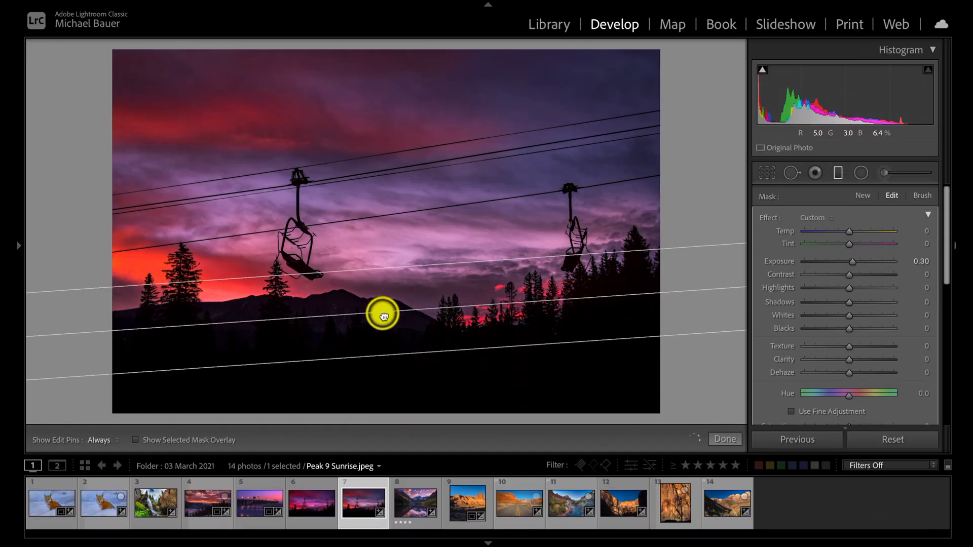
pyautogui.moveTo(382, 316); pyautogui.dragTo(387, 324)
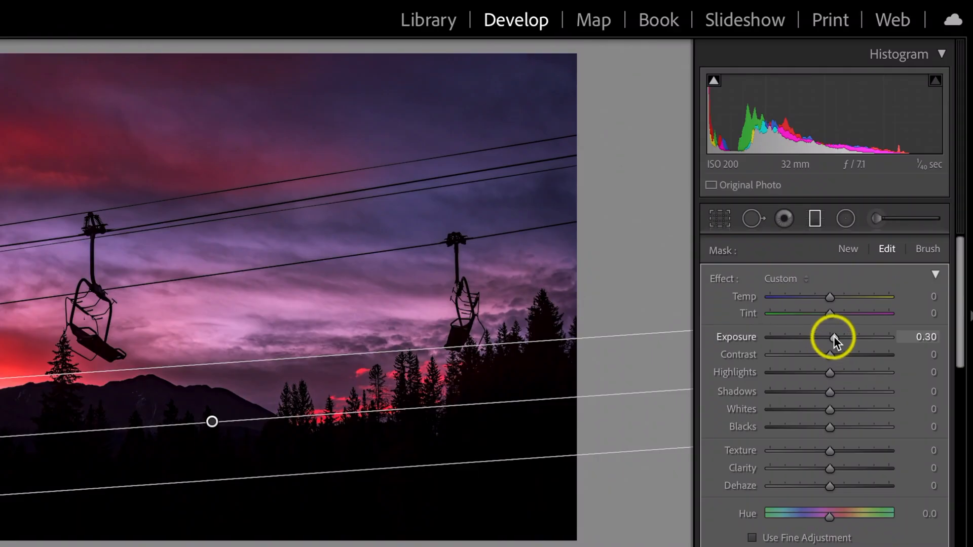
# Set the sky filter's Exposure to 0.38, Tint to 17 and Temp to 11
pyautogui.moveTo(834, 336); pyautogui.dragTo(835, 336)
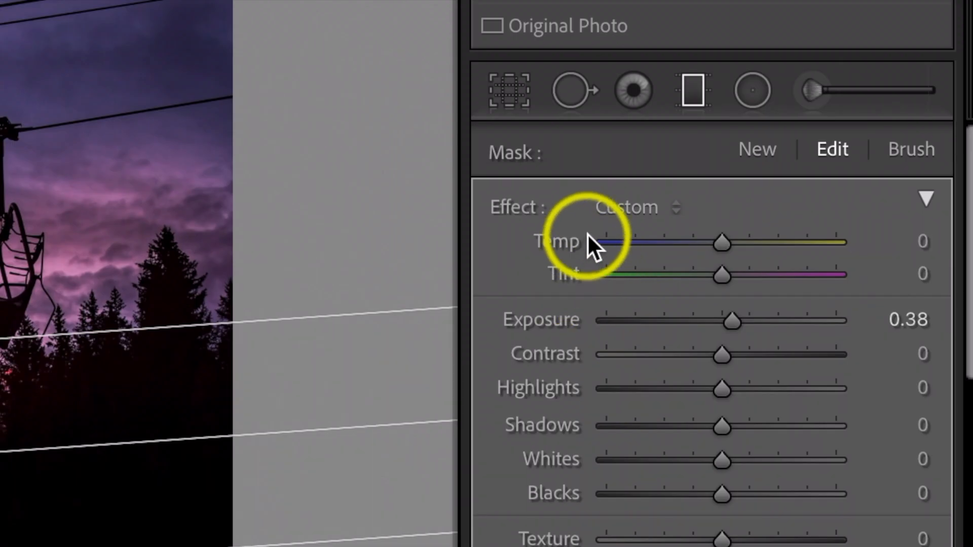
pyautogui.moveTo(722, 274); pyautogui.dragTo(737, 274)
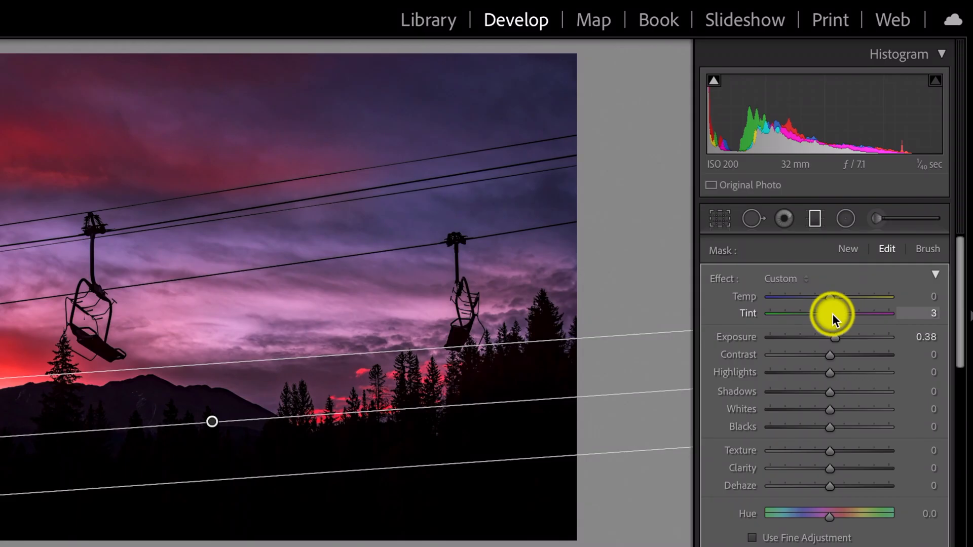
pyautogui.moveTo(837, 313); pyautogui.dragTo(836, 297)
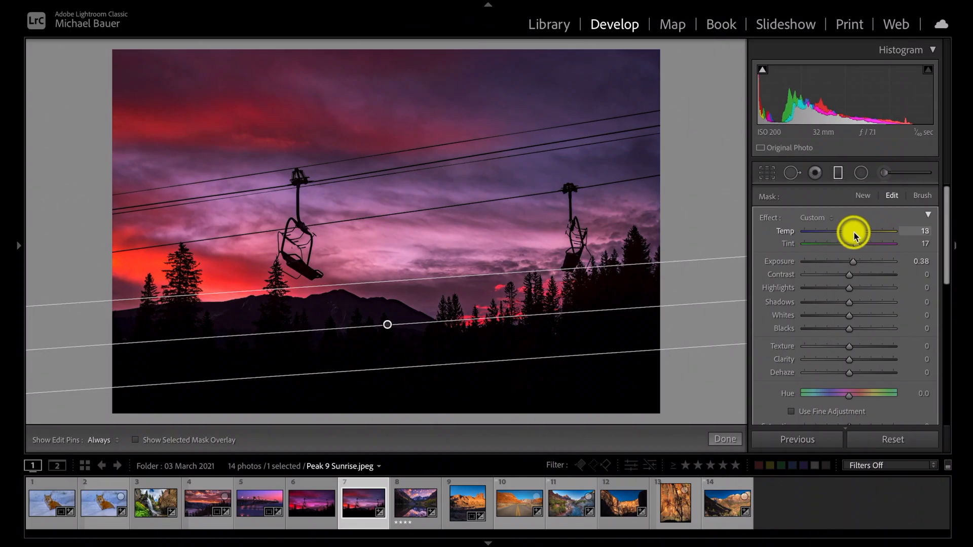
pyautogui.moveTo(854, 231); pyautogui.dragTo(853, 233)
# Set the sky filter's Dehaze to 17, Clarity to 14 and Saturation to 8
pyautogui.scroll(-2, 890, 339)
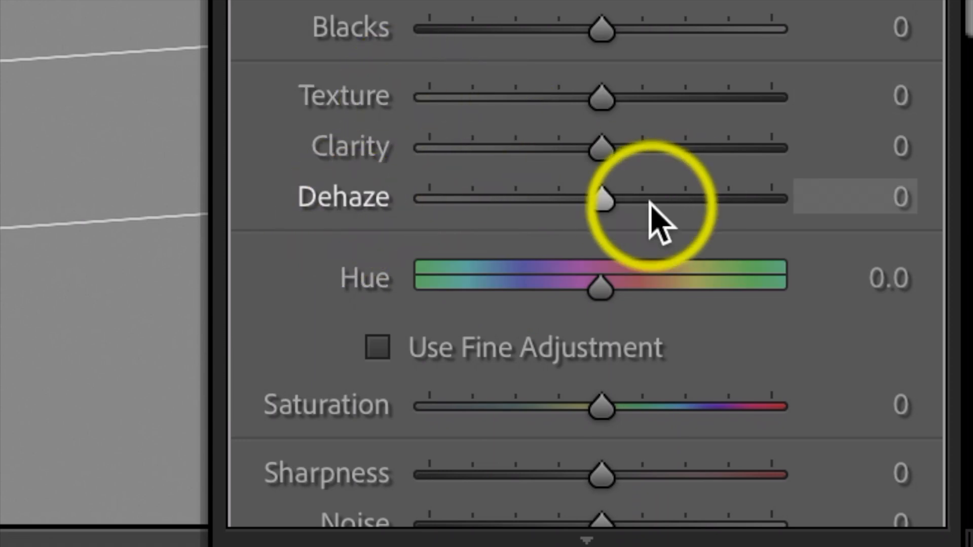
pyautogui.moveTo(605, 198); pyautogui.dragTo(613, 198)
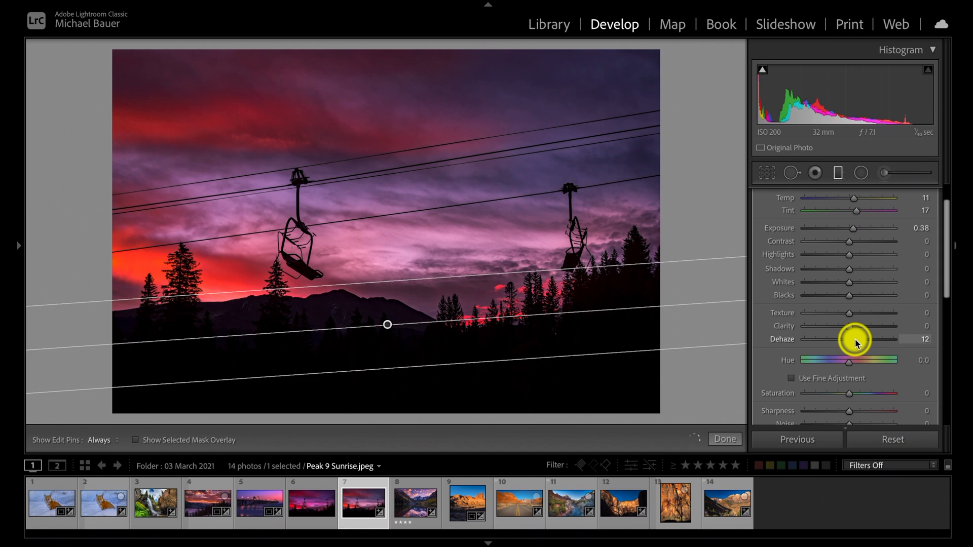
pyautogui.moveTo(855, 340); pyautogui.dragTo(856, 340)
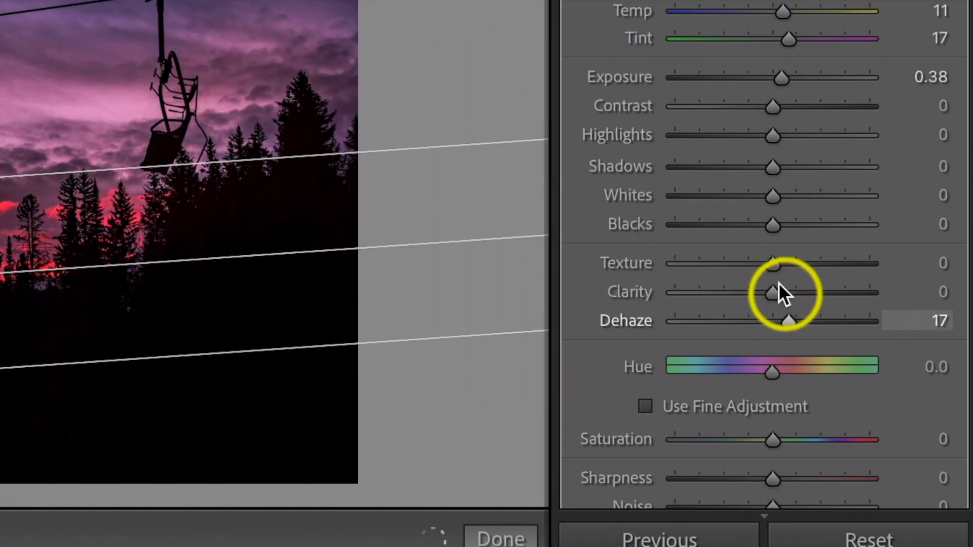
pyautogui.moveTo(777, 294); pyautogui.dragTo(792, 293)
pyautogui.scroll(1, 794, 349)
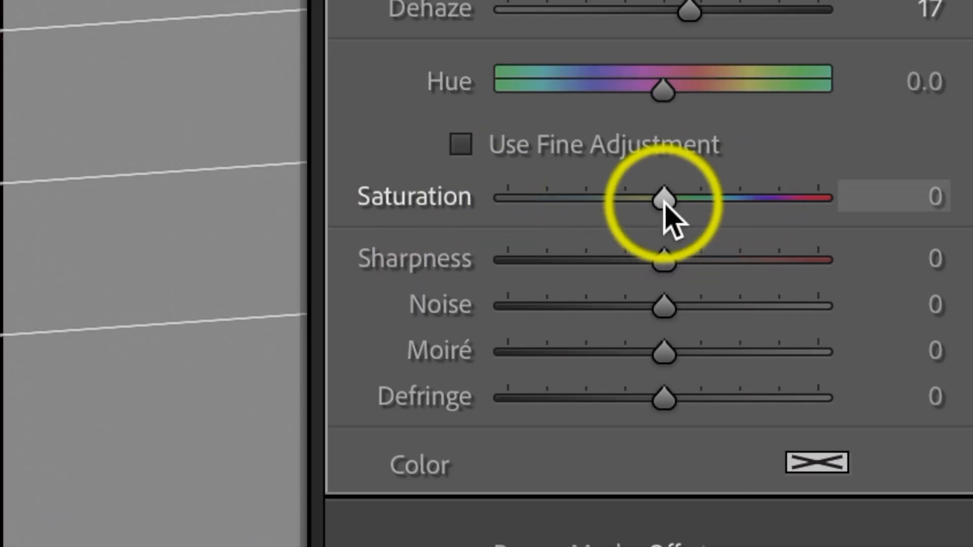
pyautogui.moveTo(665, 202); pyautogui.dragTo(680, 204)
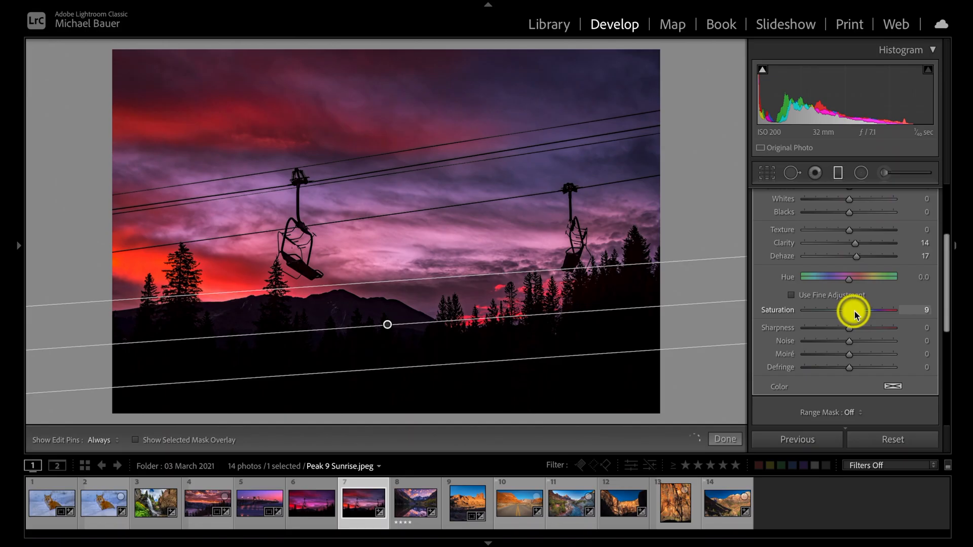
pyautogui.moveTo(854, 313); pyautogui.dragTo(853, 312)
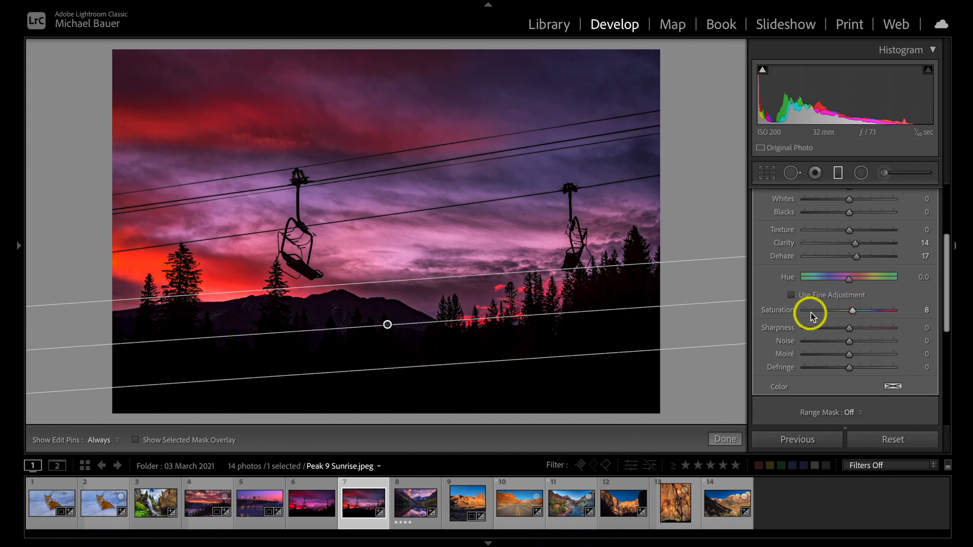
# Add a second graduated filter over the upper sky, tilted roughly parallel to the chairlift cables
pyautogui.scroll(5, 854, 334)
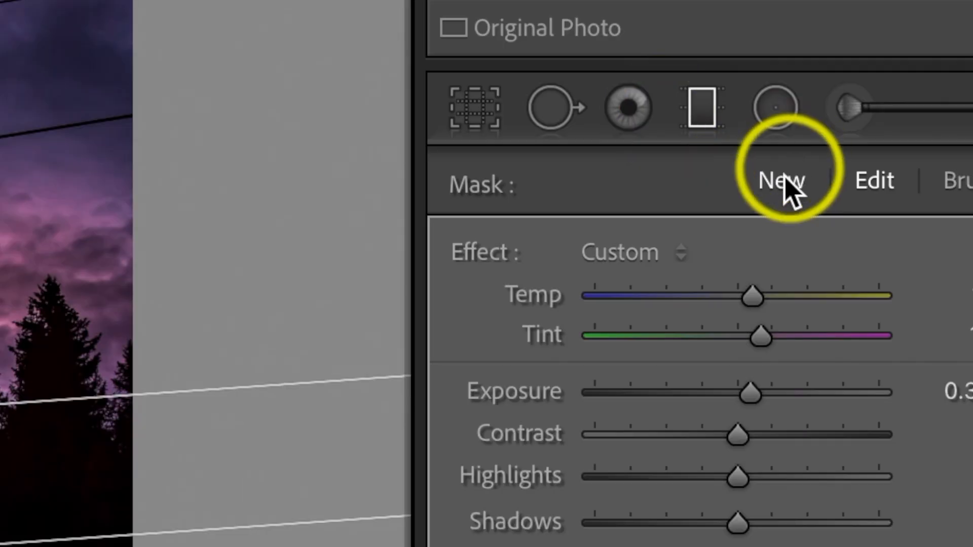
pyautogui.click(792, 189)
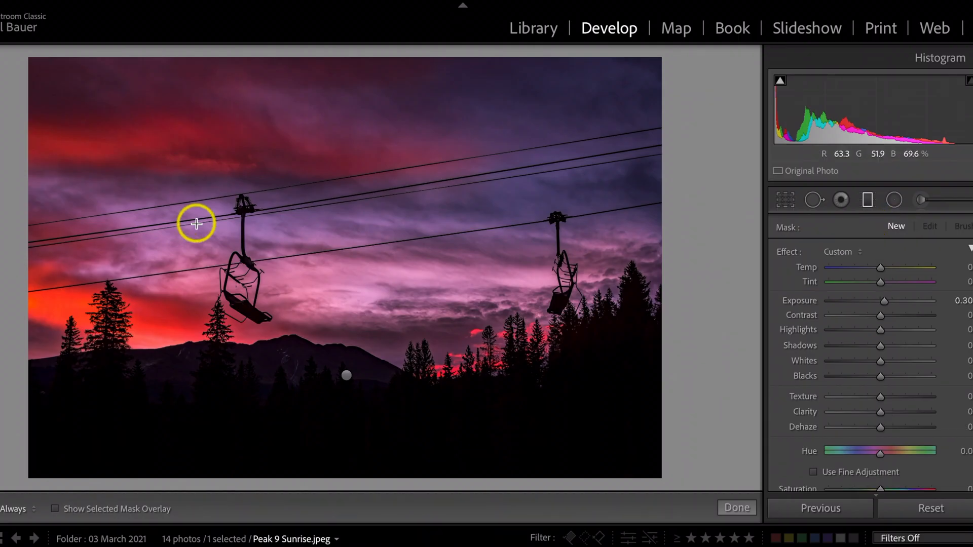
pyautogui.moveTo(289, 172); pyautogui.dragTo(312, 249)
pyautogui.moveTo(341, 200); pyautogui.dragTo(341, 202)
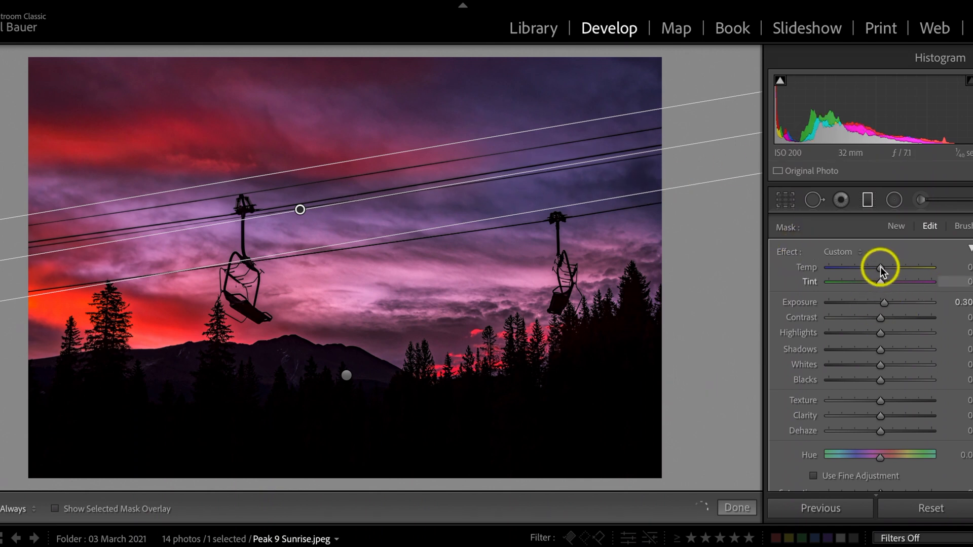
# Set the upper-sky filter's Temp to 21 and Tint to 22, adjust its tilt slightly, and finish the filter edit
pyautogui.moveTo(880, 269); pyautogui.dragTo(891, 270)
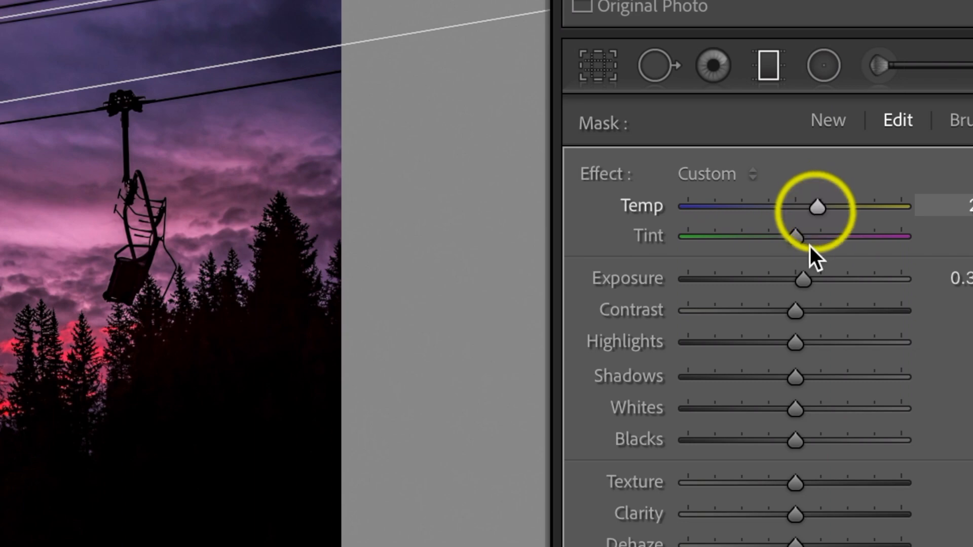
pyautogui.moveTo(796, 237); pyautogui.dragTo(807, 235)
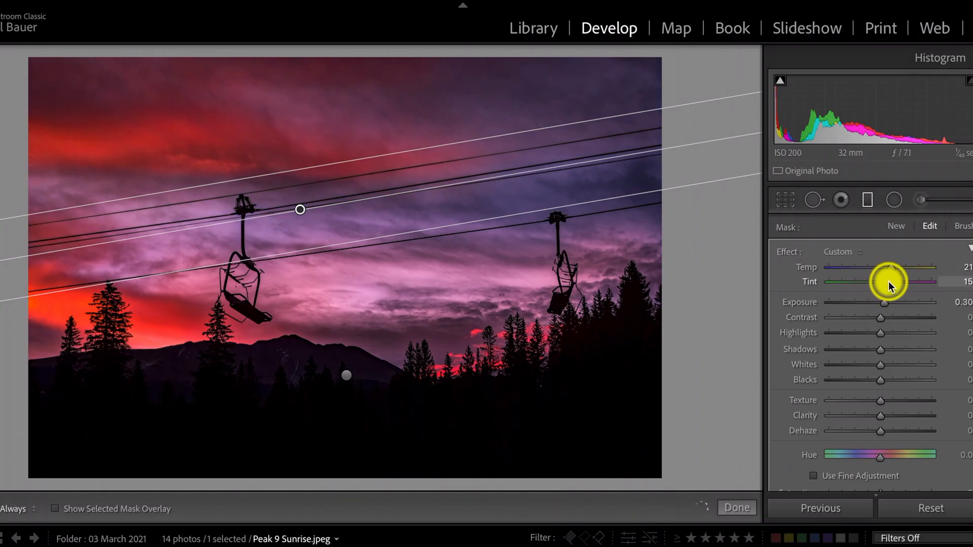
pyautogui.moveTo(888, 282); pyautogui.dragTo(892, 282)
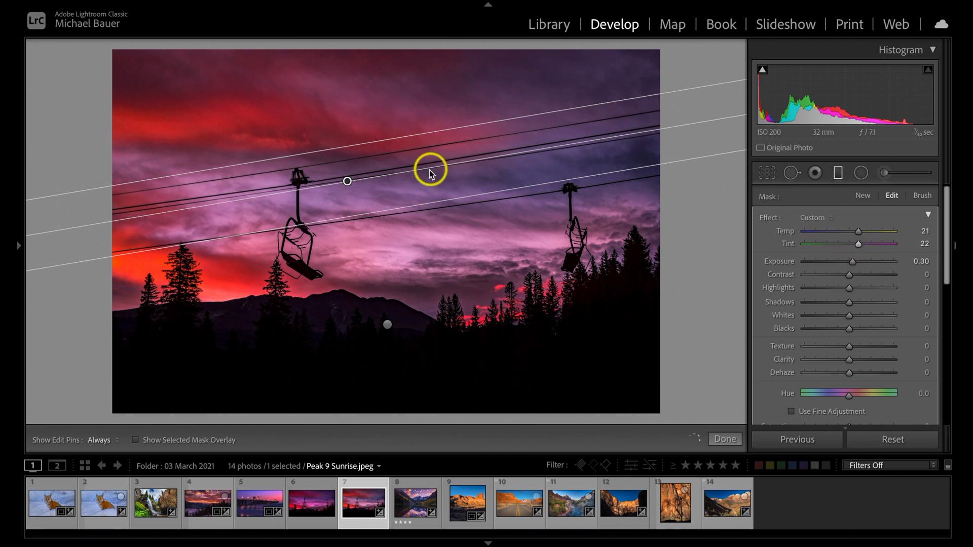
pyautogui.moveTo(429, 171); pyautogui.dragTo(430, 172)
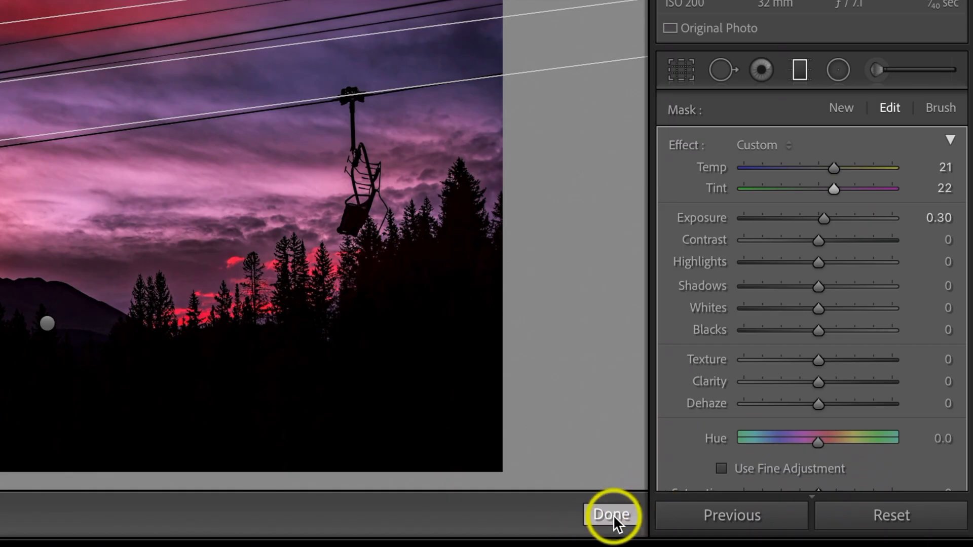
pyautogui.click(613, 515)
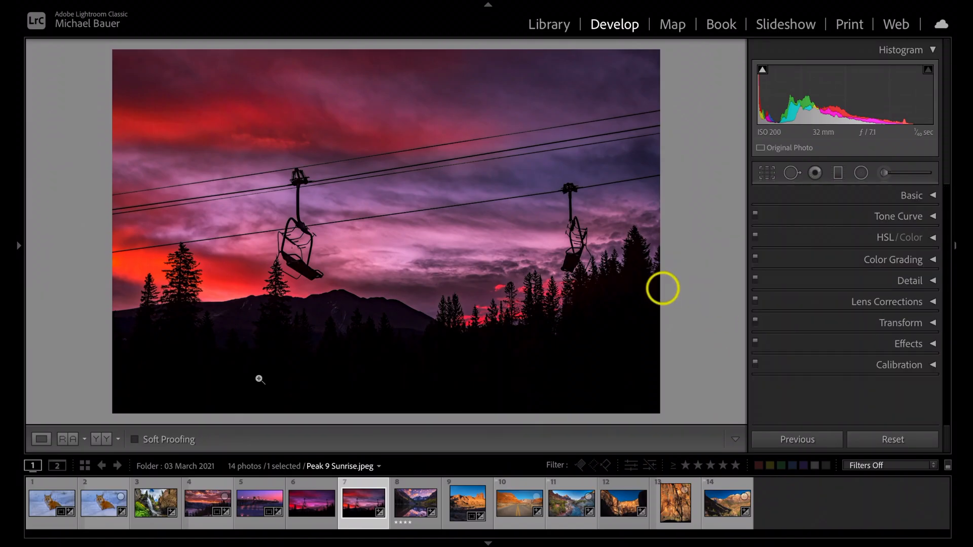
# Compare the photo before and after the edits side by side, then return to the single-photo view
pyautogui.click(97, 441)
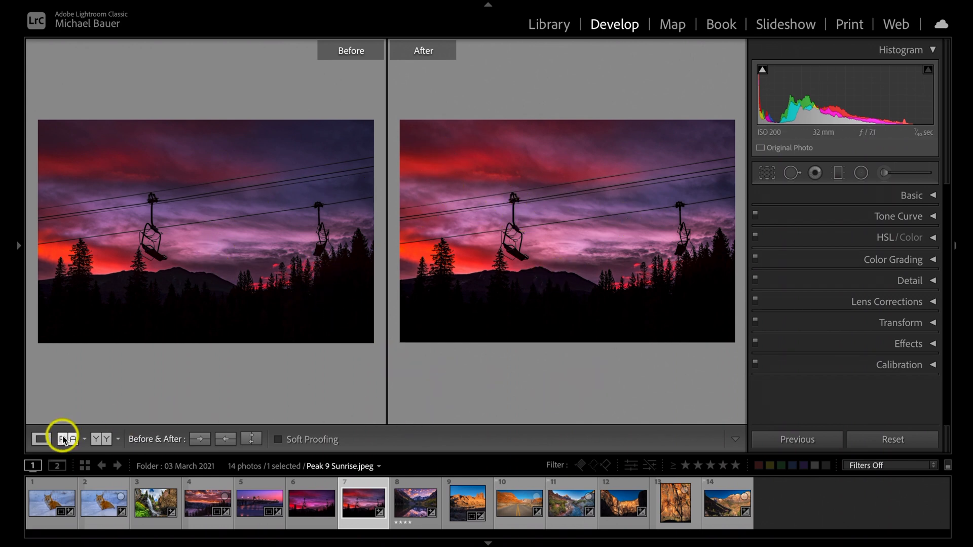
pyautogui.click(43, 439)
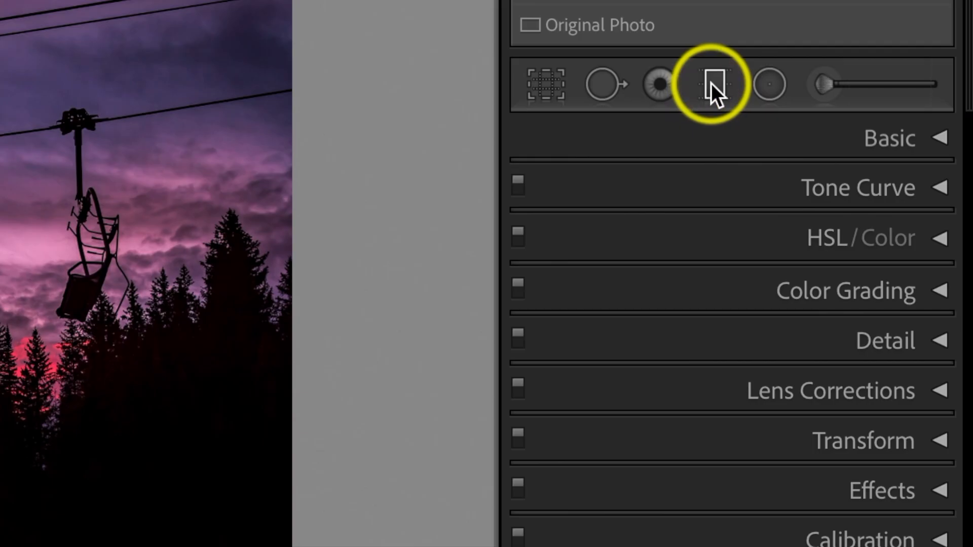
# Reopen the upper-sky graduated filter, set its Tint to 17 and Temp to 31, and finish editing
pyautogui.click(714, 84)
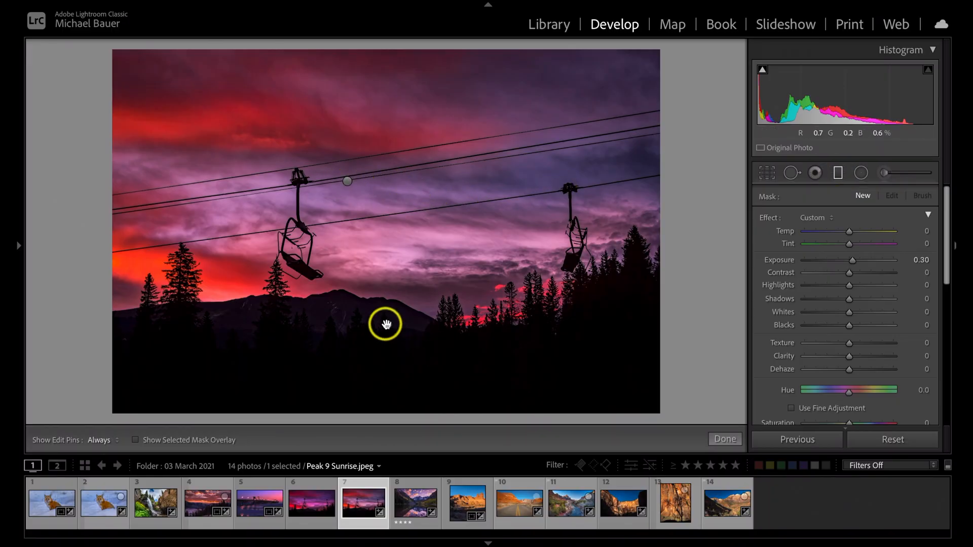
pyautogui.click(348, 182)
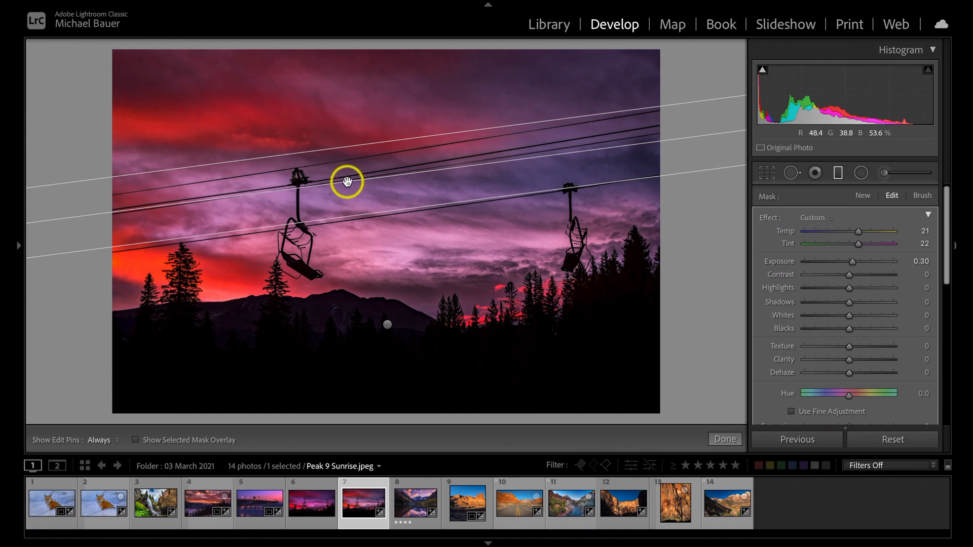
pyautogui.moveTo(347, 182)
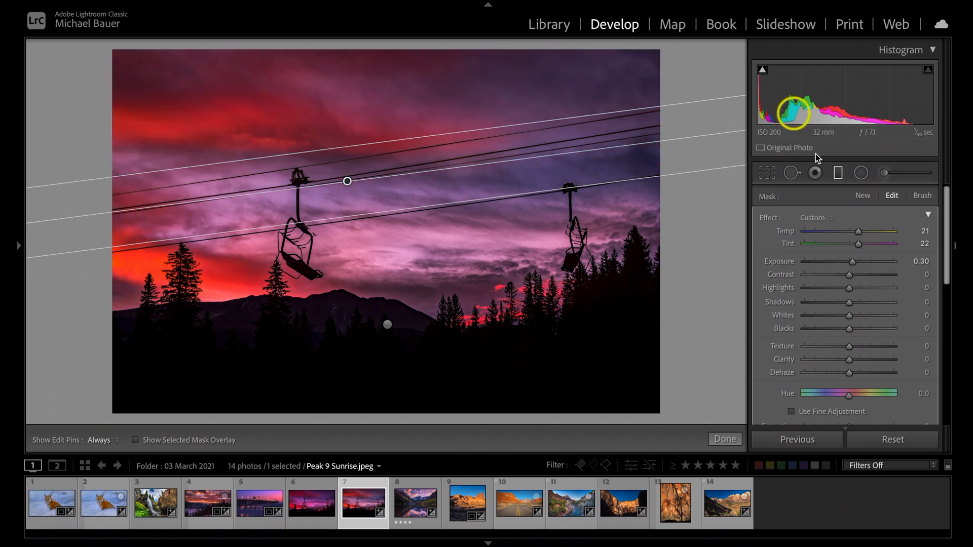
pyautogui.moveTo(860, 244); pyautogui.dragTo(860, 246)
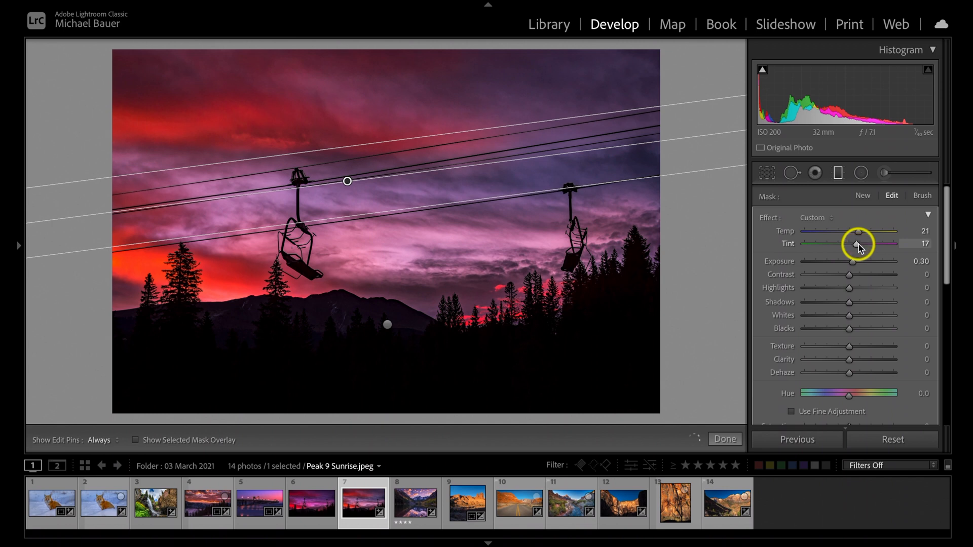
pyautogui.moveTo(860, 232); pyautogui.dragTo(863, 232)
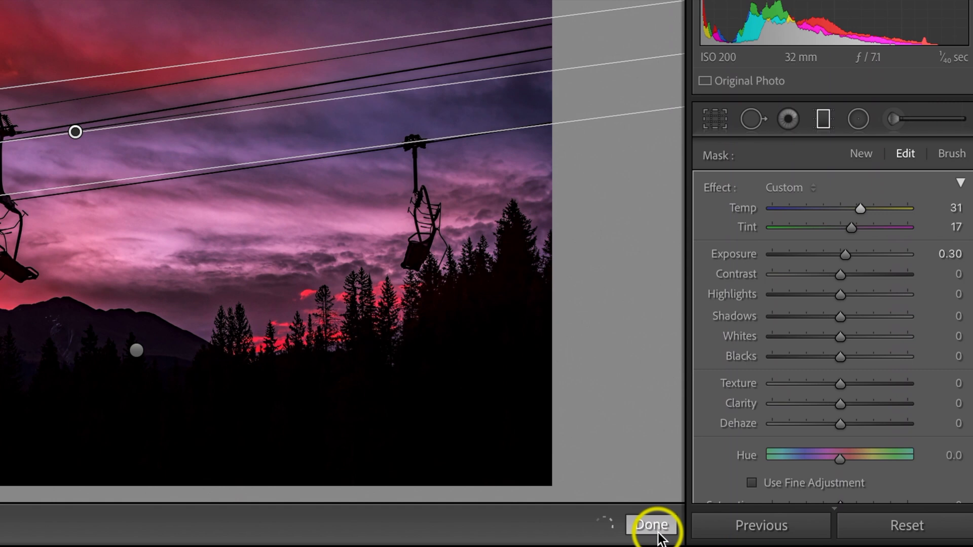
pyautogui.click(727, 439)
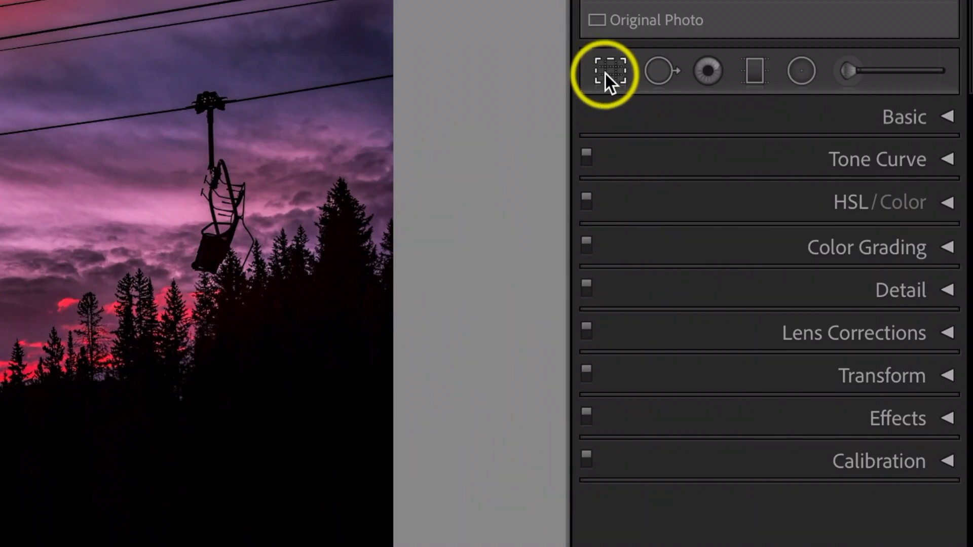
# Crop the photo to a 16 x 9 aspect ratio, shifting the image slightly down within the frame, and apply the crop
pyautogui.click(605, 74)
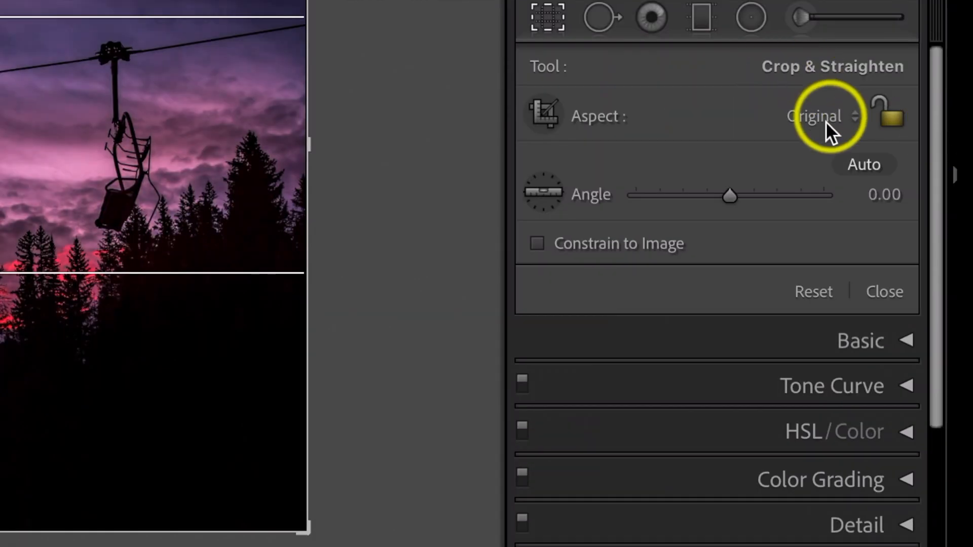
pyautogui.click(829, 114)
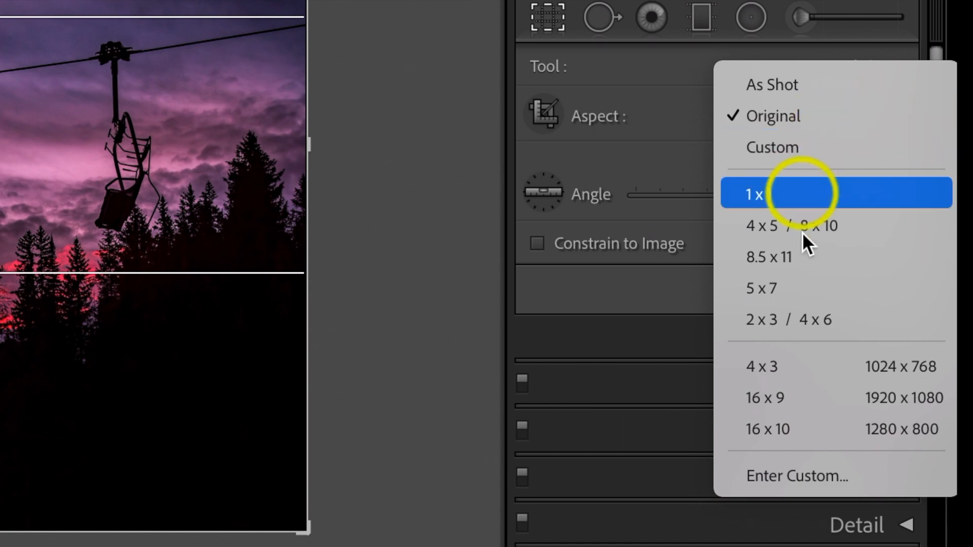
pyautogui.click(765, 397)
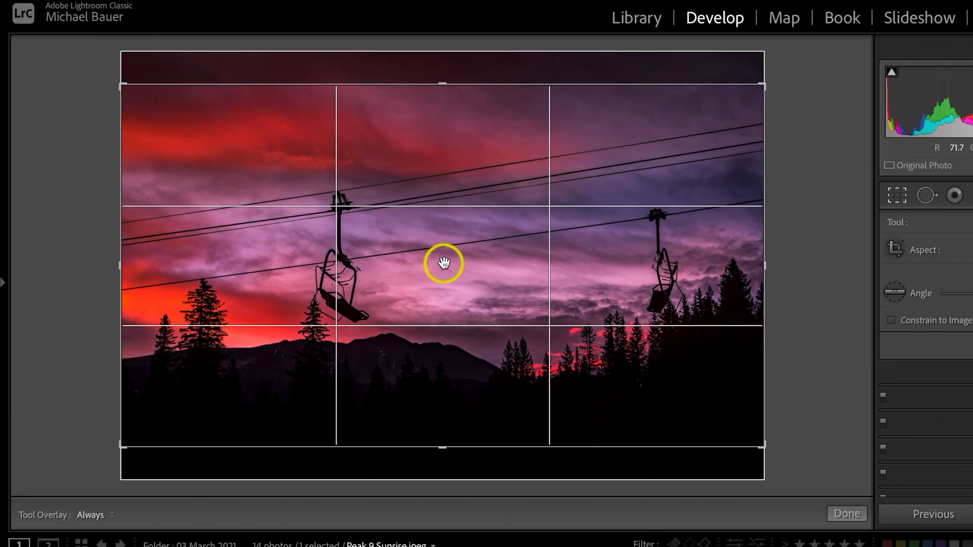
pyautogui.moveTo(443, 262)
pyautogui.mouseDown()
pyautogui.moveTo(450, 291)
pyautogui.moveTo(451, 275)
pyautogui.mouseUp()
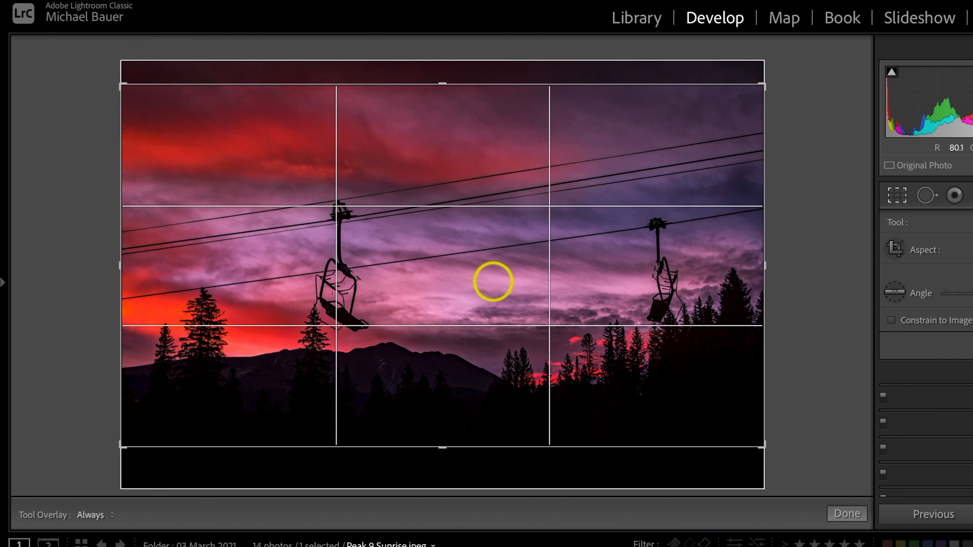
pyautogui.click(845, 514)
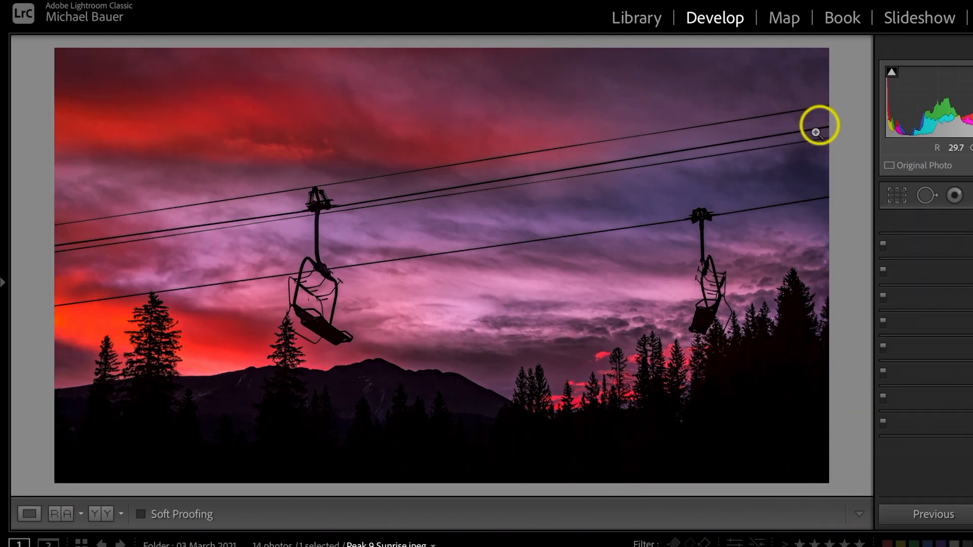